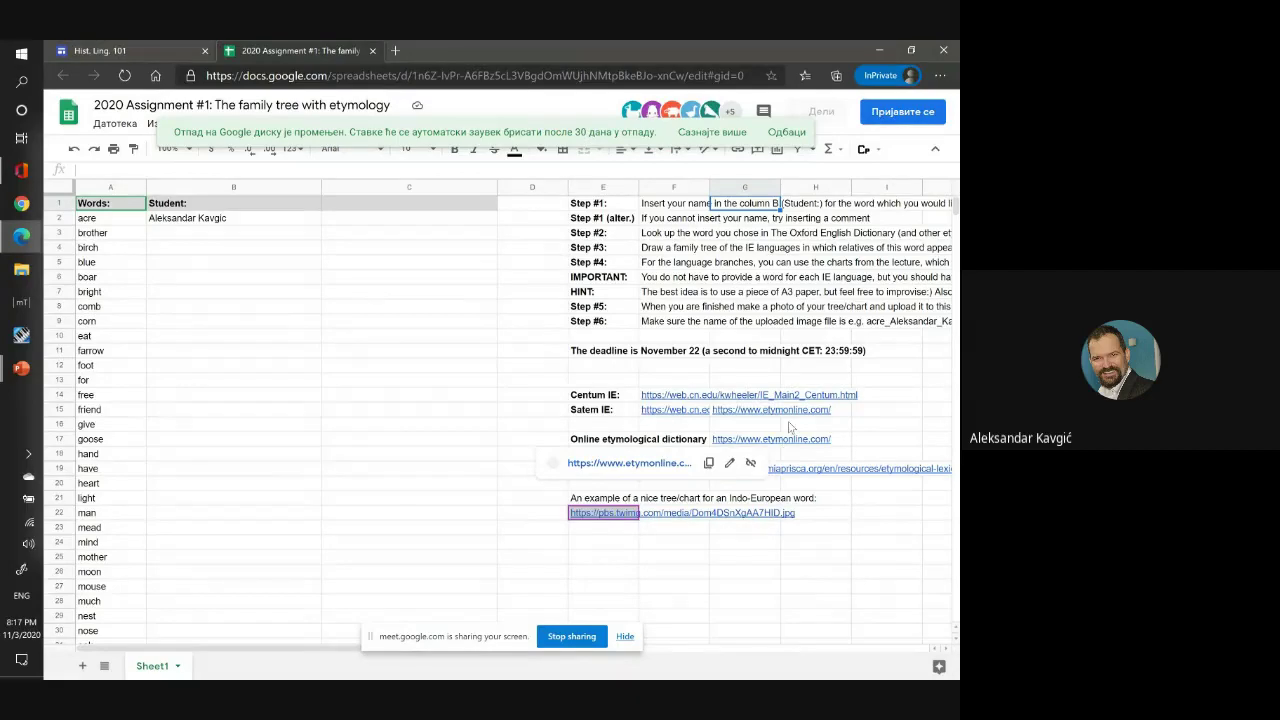
# Follow the pbs.twimg.com example link to show the 'Evolution of the word hundred' tree diagram.
pyautogui.moveTo(776, 440)
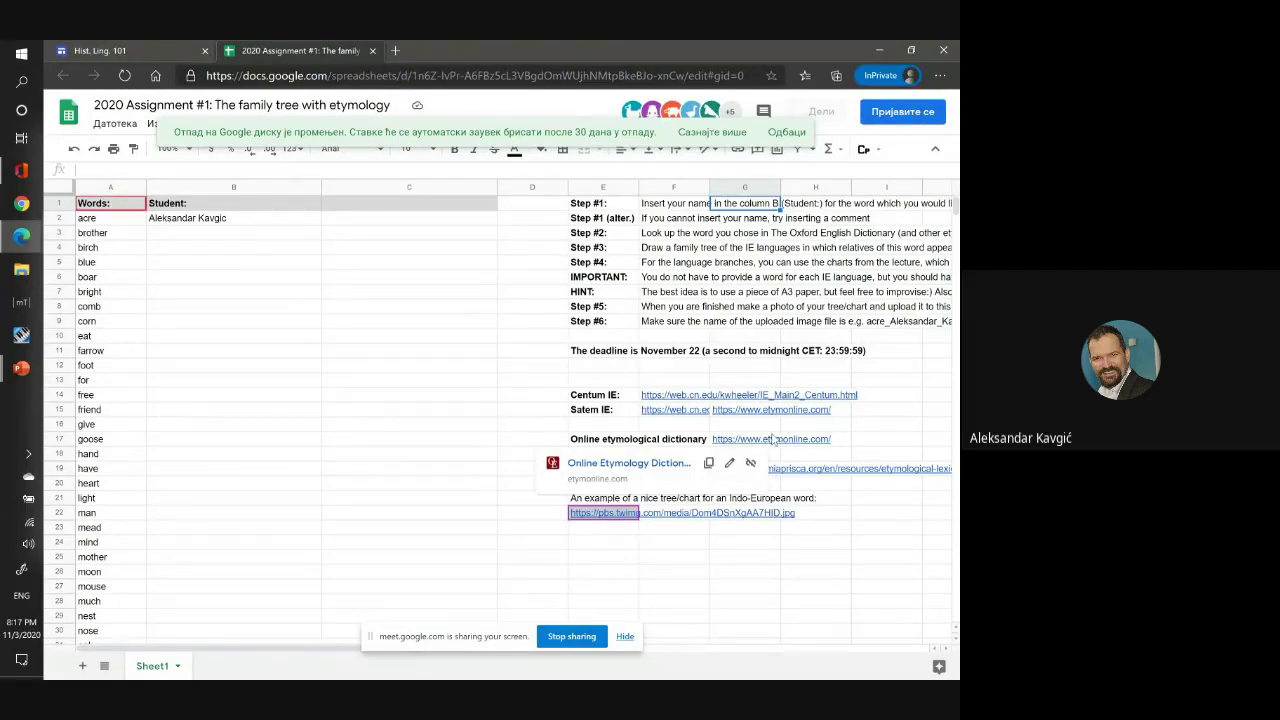
pyautogui.moveTo(701, 401)
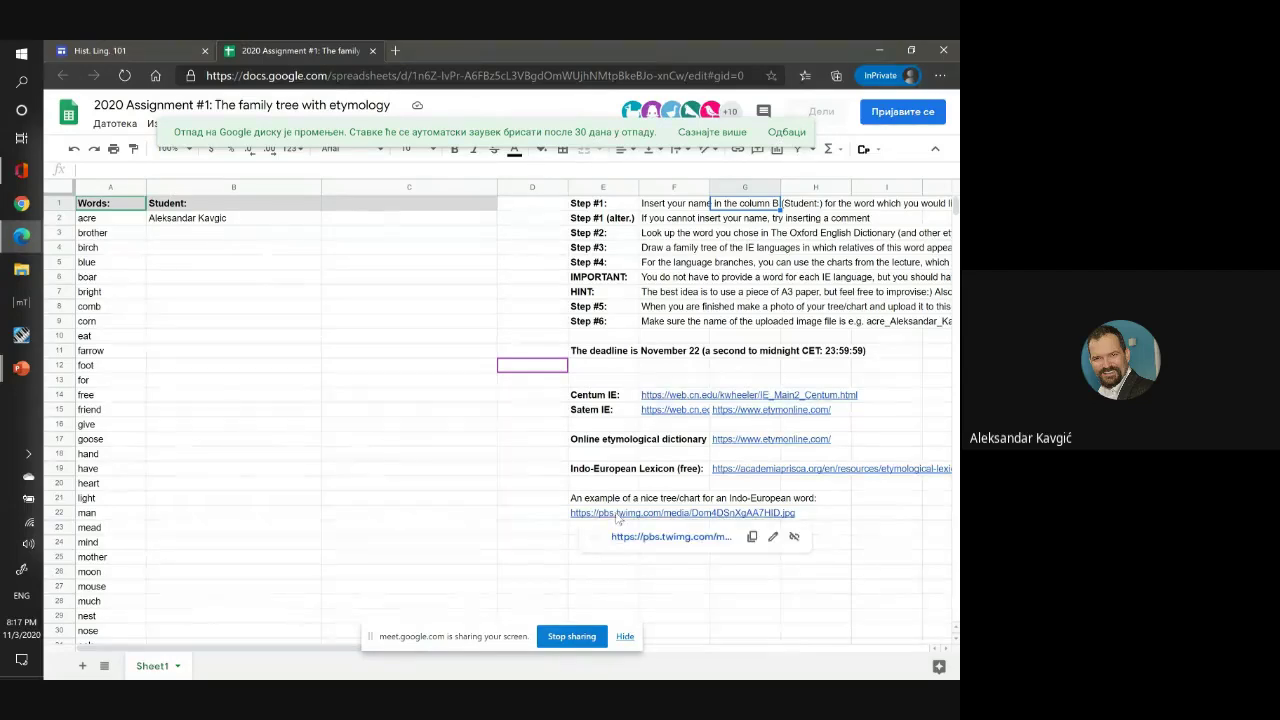
pyautogui.click(646, 538)
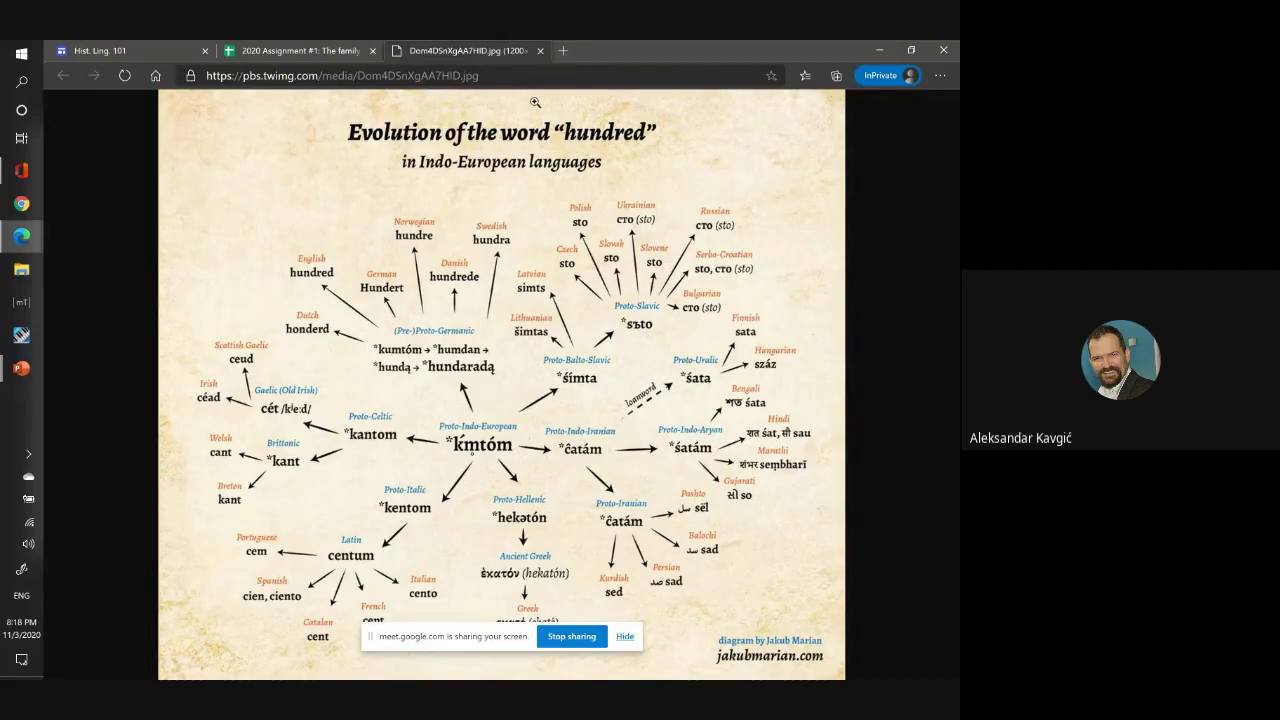
# Close the diagram tab to get back to the '2020 Assignment #1' family tree spreadsheet.
pyautogui.click(540, 51)
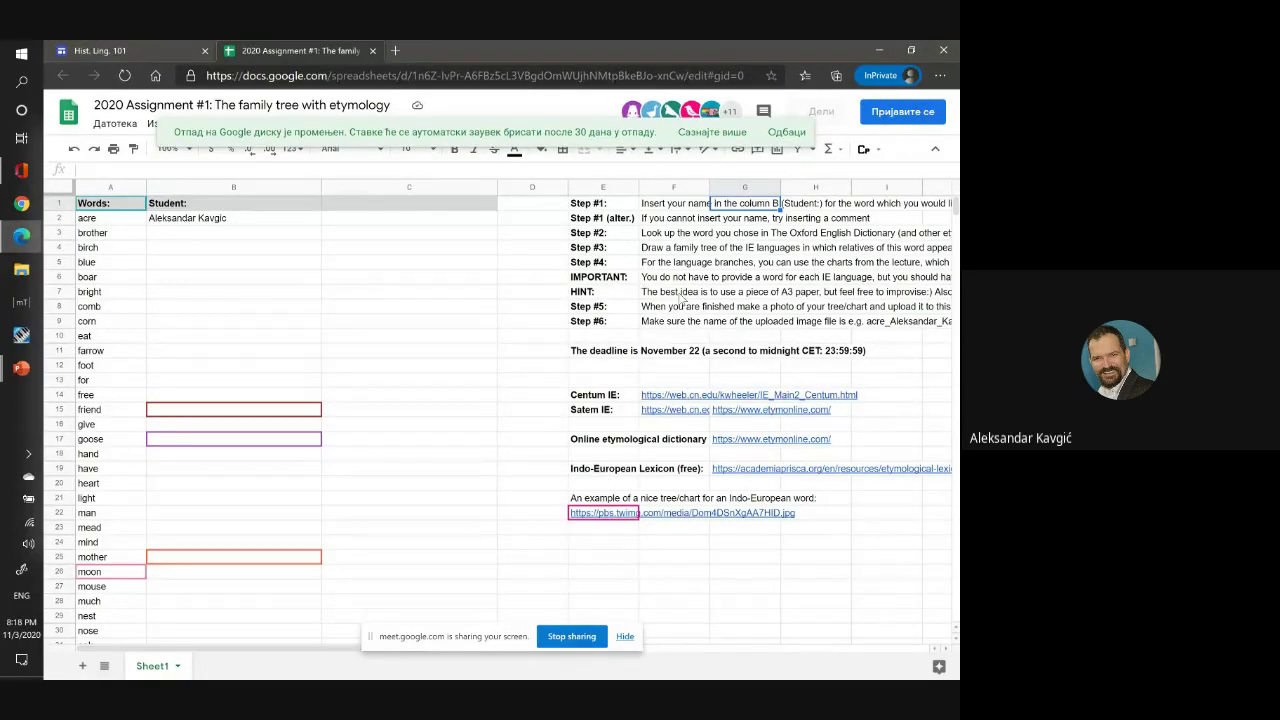
# Open the 'Upload for students' Drive folder from the Hist. Ling. 101 course page, then bring up File Explorer.
pyautogui.click(162, 48)
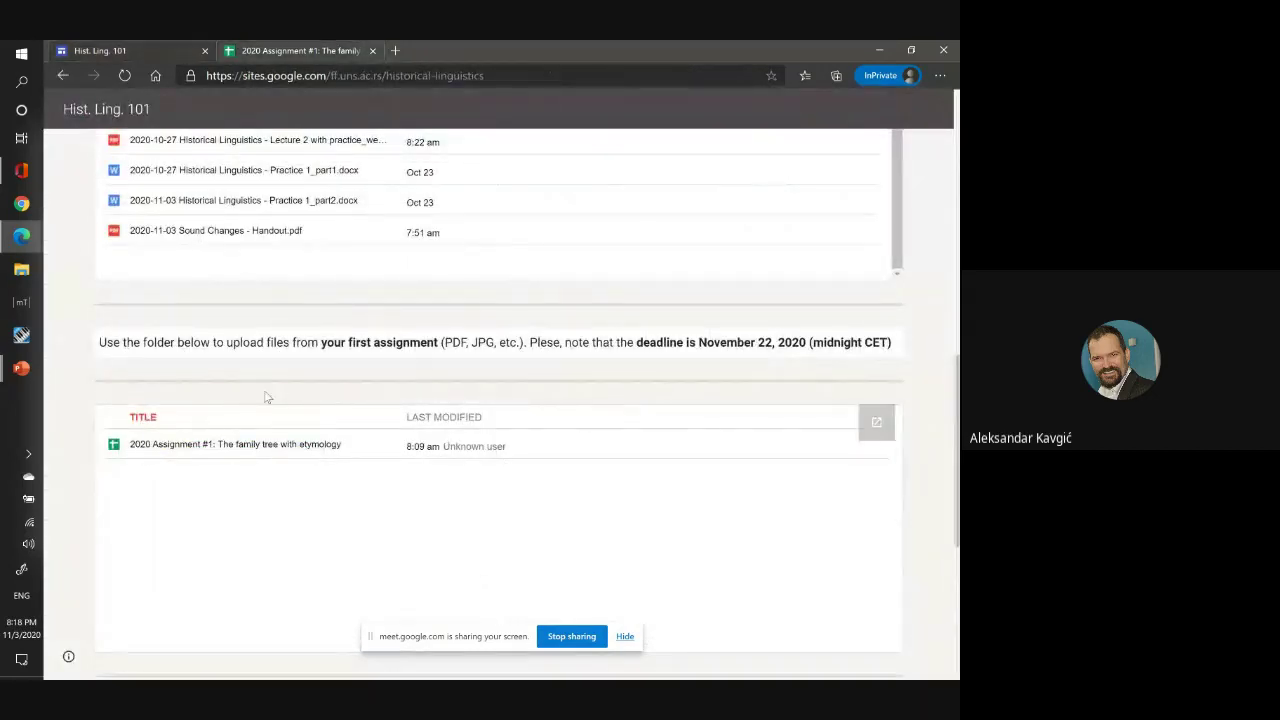
pyautogui.click(877, 426)
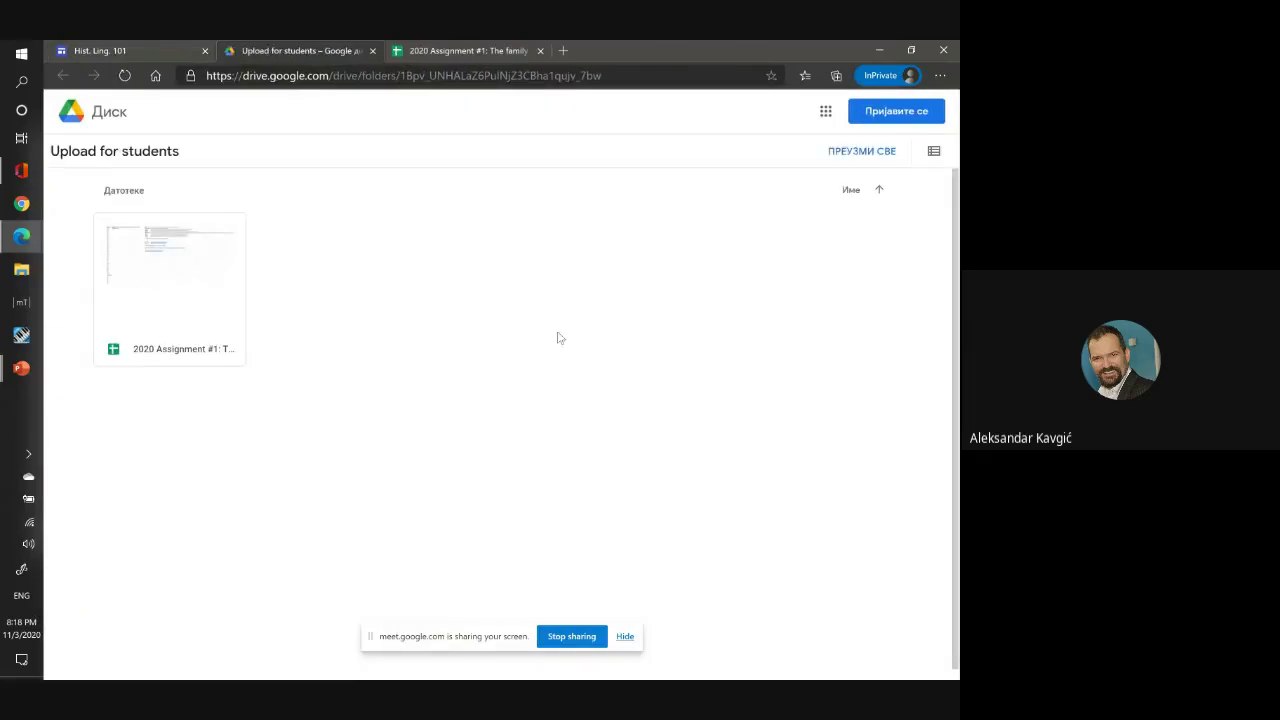
pyautogui.click(22, 272)
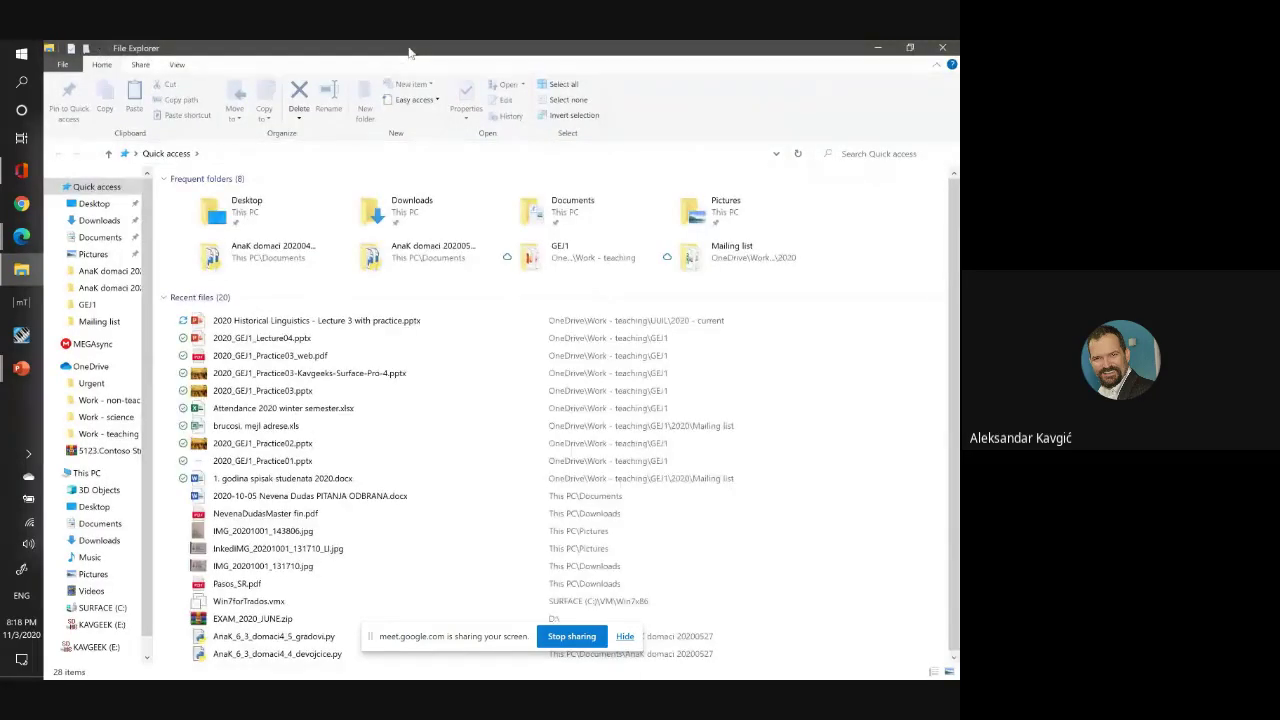
# Try dropping Sketchpad.png from Pictures onto the Drive folder page, then dismiss Drive's promo notice.
pyautogui.moveTo(408, 52); pyautogui.dragTo(565, 203)
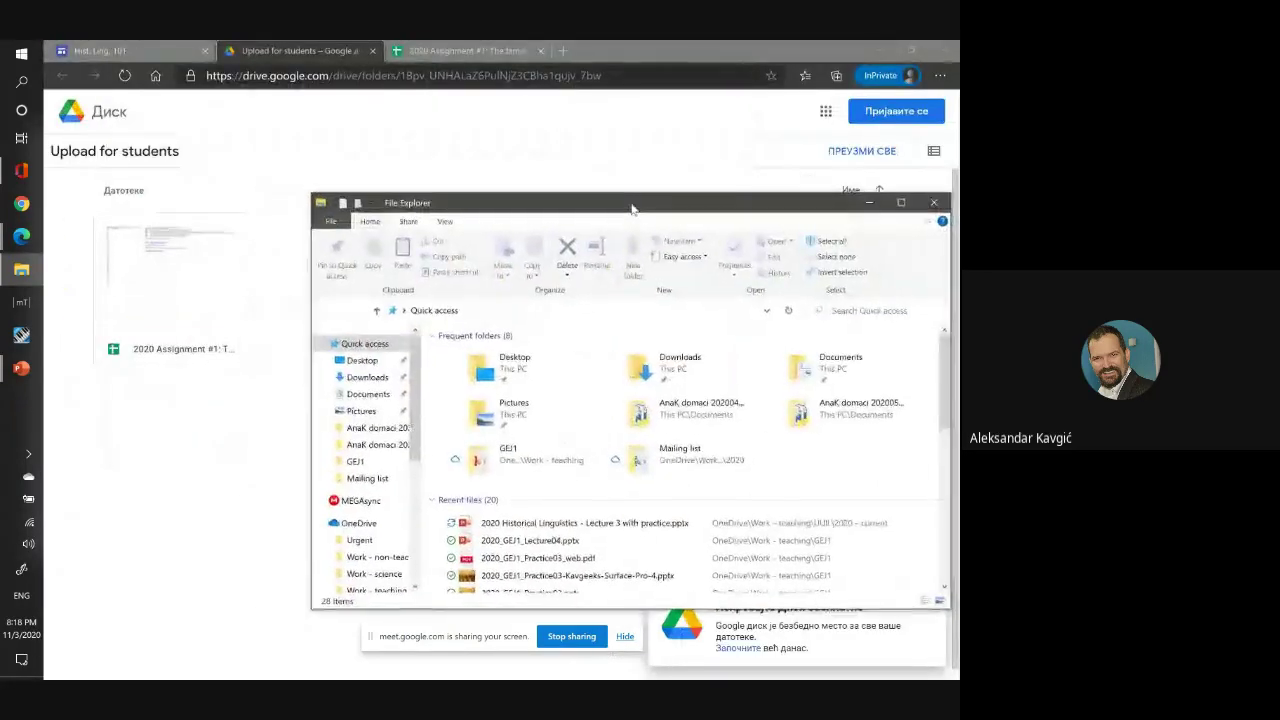
pyautogui.click(358, 413)
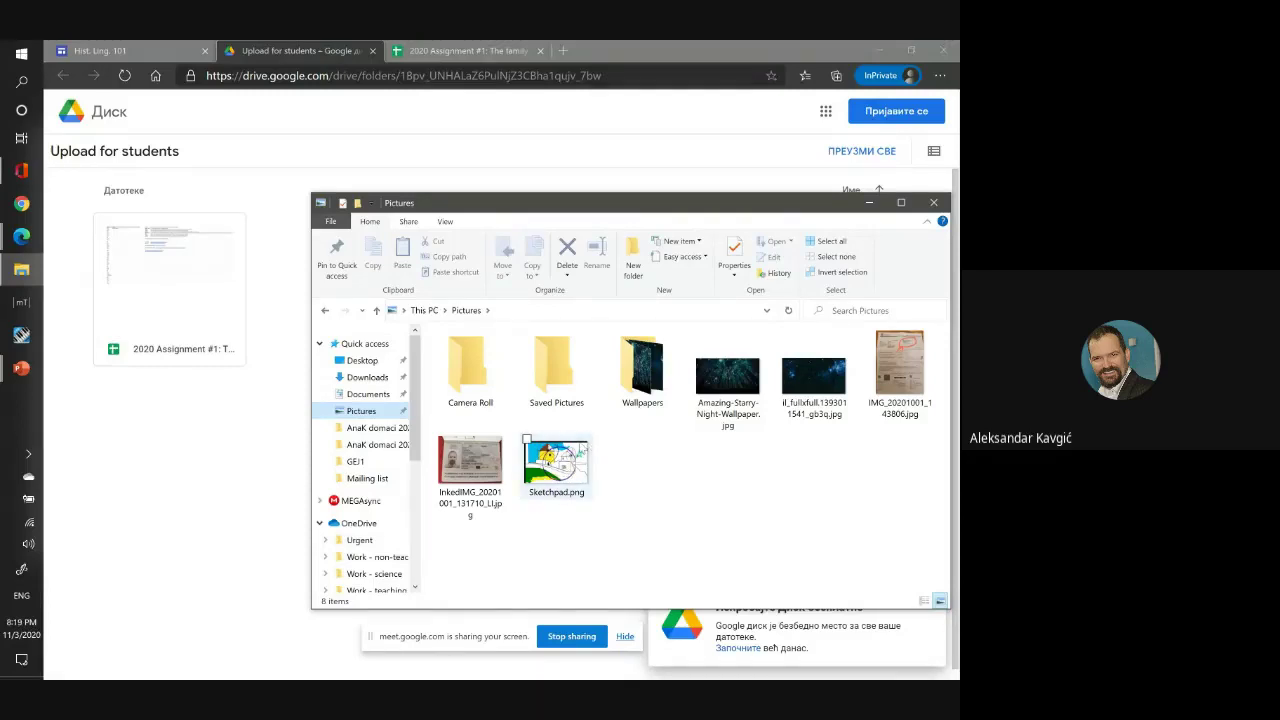
pyautogui.moveTo(556, 462); pyautogui.dragTo(205, 459)
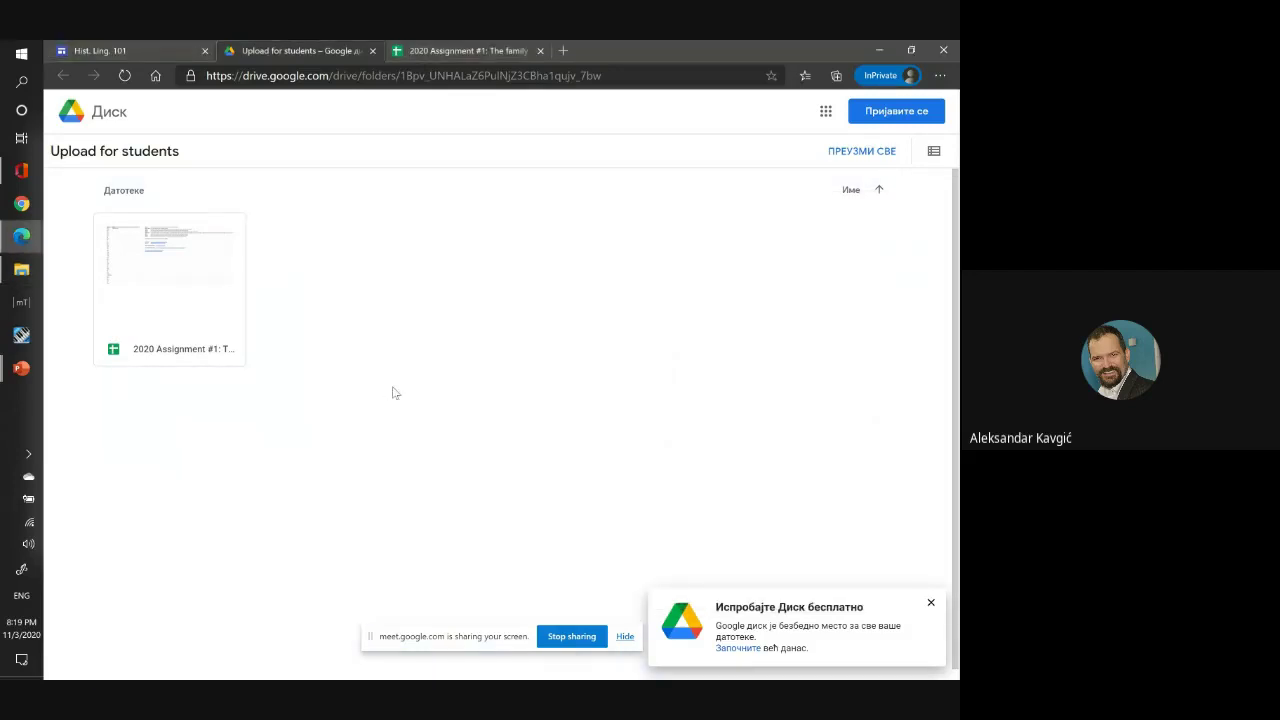
pyautogui.click(935, 604)
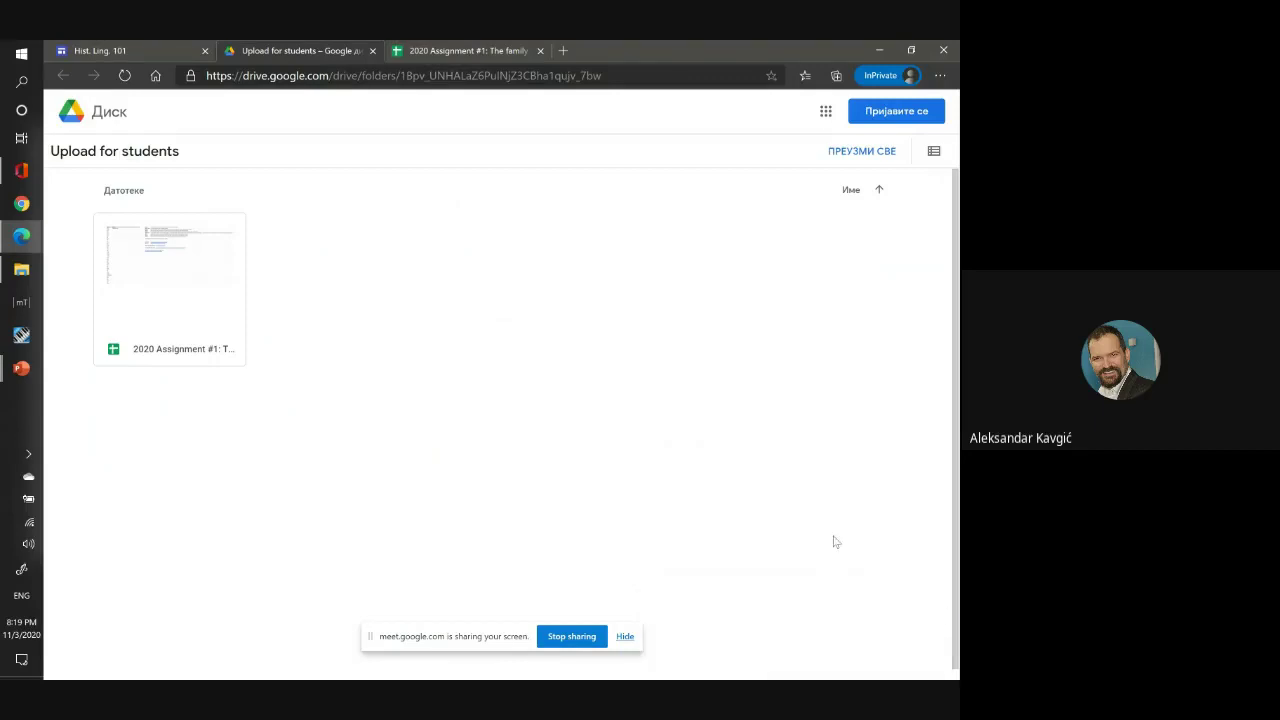
pyautogui.hotkey('alt', 'Tab')
pyautogui.moveTo(563, 487)
pyautogui.mouseDown()
pyautogui.moveTo(320, 425)
pyautogui.moveTo(245, 424)
pyautogui.mouseUp()
# Start Google sign-in and choose the saved account e-mail to reach the password step.
pyautogui.click(878, 116)
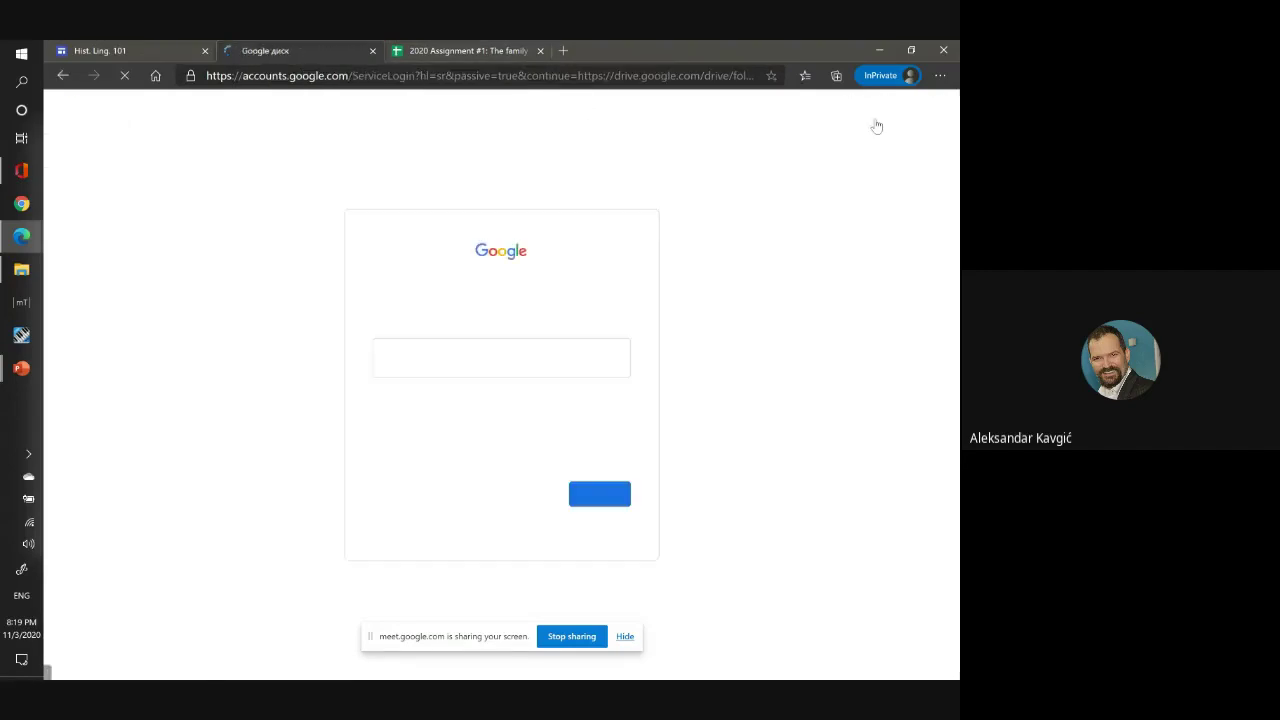
pyautogui.click(543, 359)
pyautogui.click(463, 390)
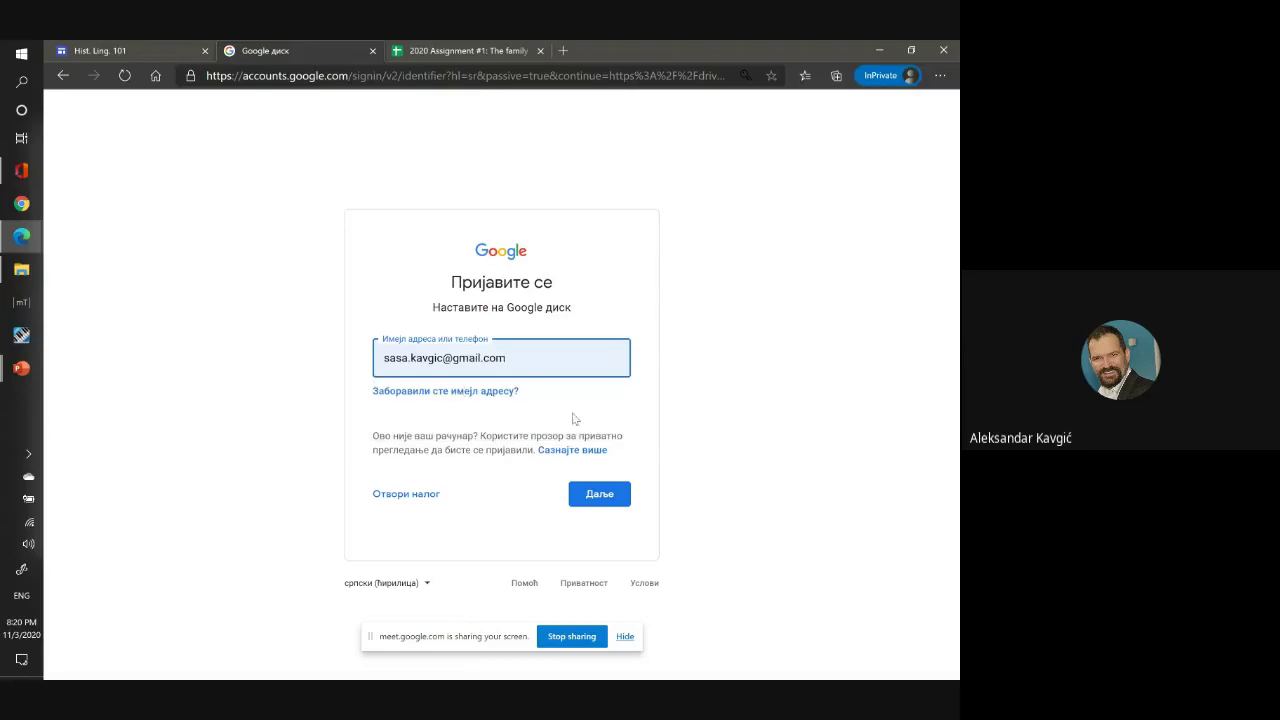
pyautogui.click(598, 493)
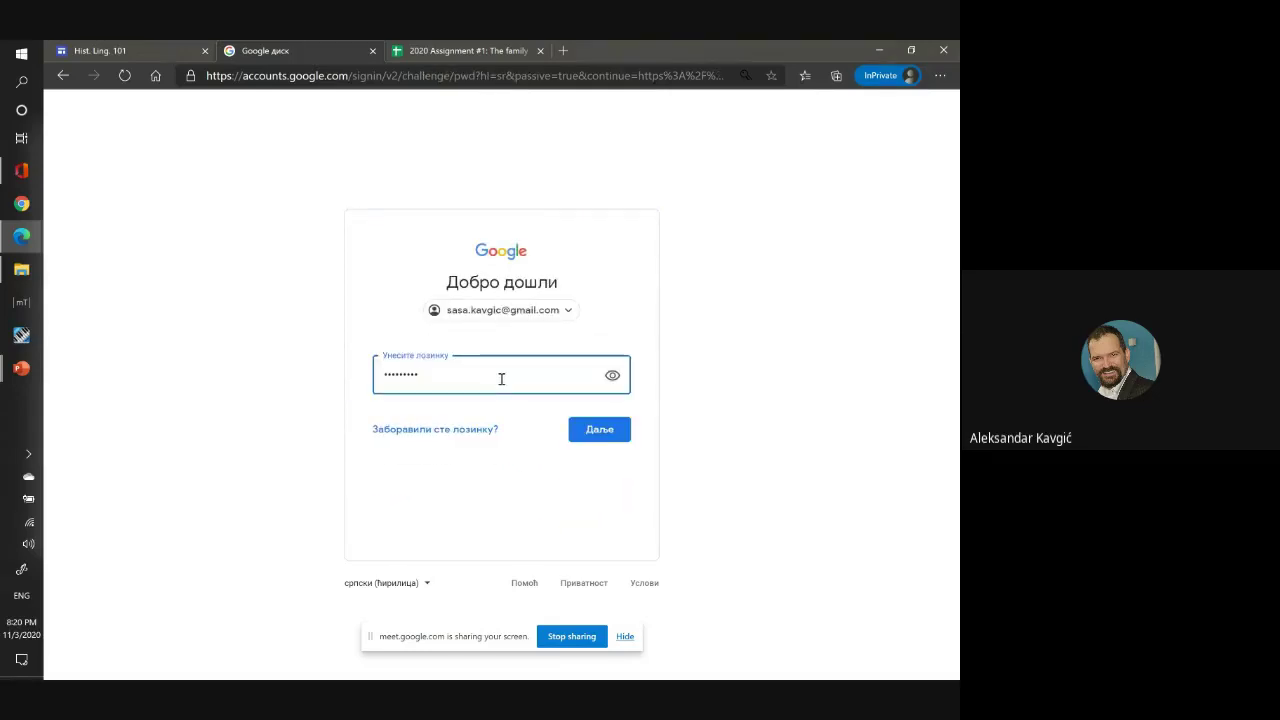
# Enter the account password and submit it to finish signing in.
pyautogui.hotkey('ctrl', 'a')
pyautogui.press('BackSpace')
pyautogui.write('••')
pyautogui.press('Return')
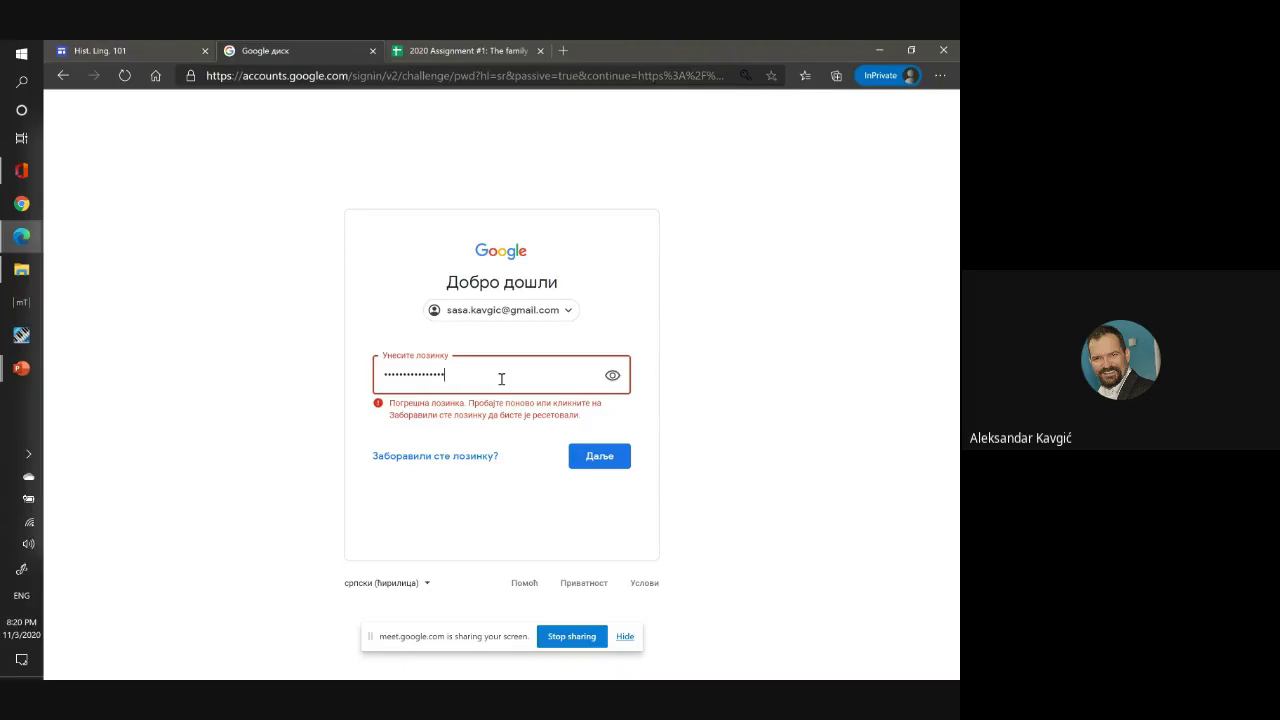
pyautogui.press('Return')
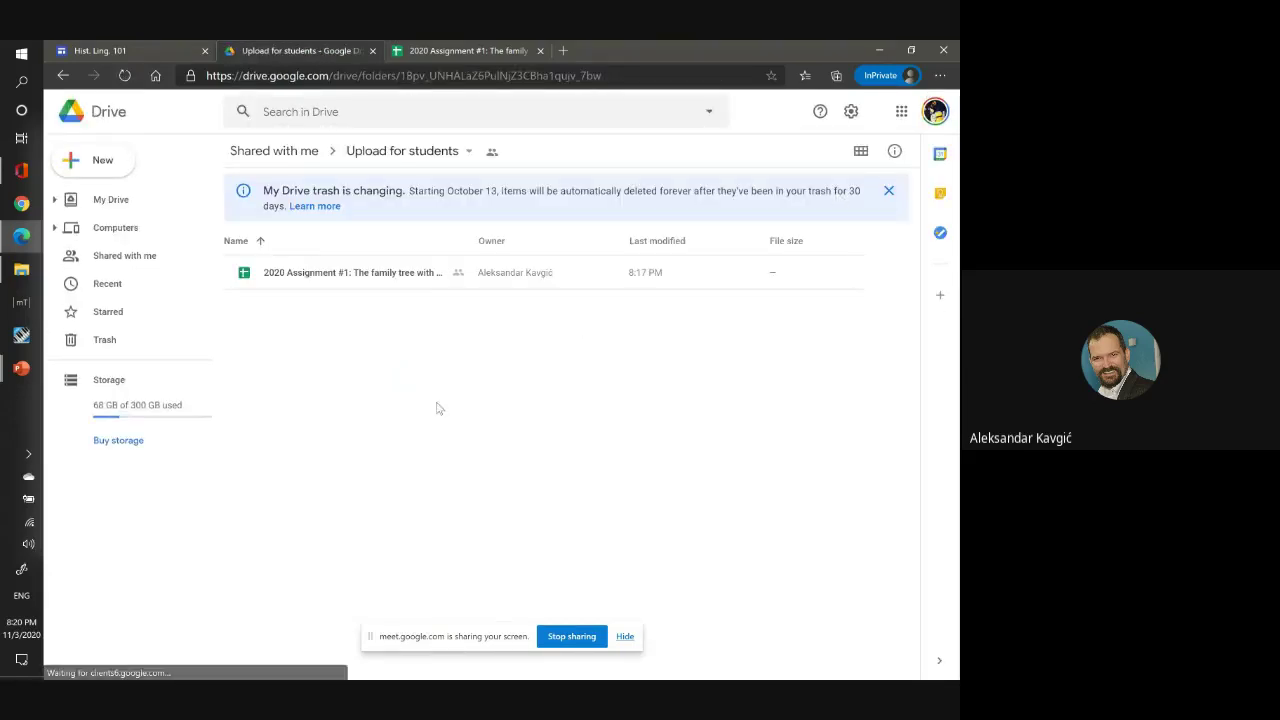
# Drag Sketchpad.png from Pictures into the 'Upload for students' Drive folder.
pyautogui.hotkey('alt', 'Tab')
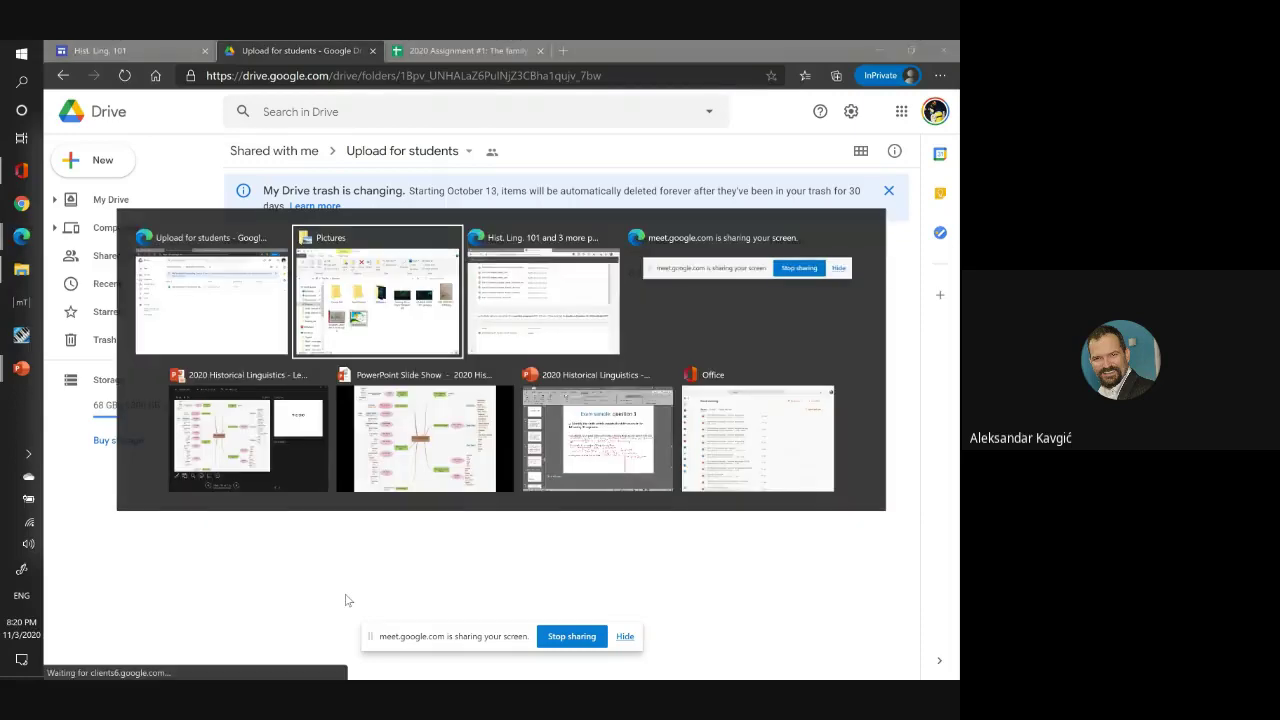
pyautogui.moveTo(567, 463)
pyautogui.mouseDown()
pyautogui.moveTo(385, 425)
pyautogui.moveTo(283, 449)
pyautogui.mouseUp()
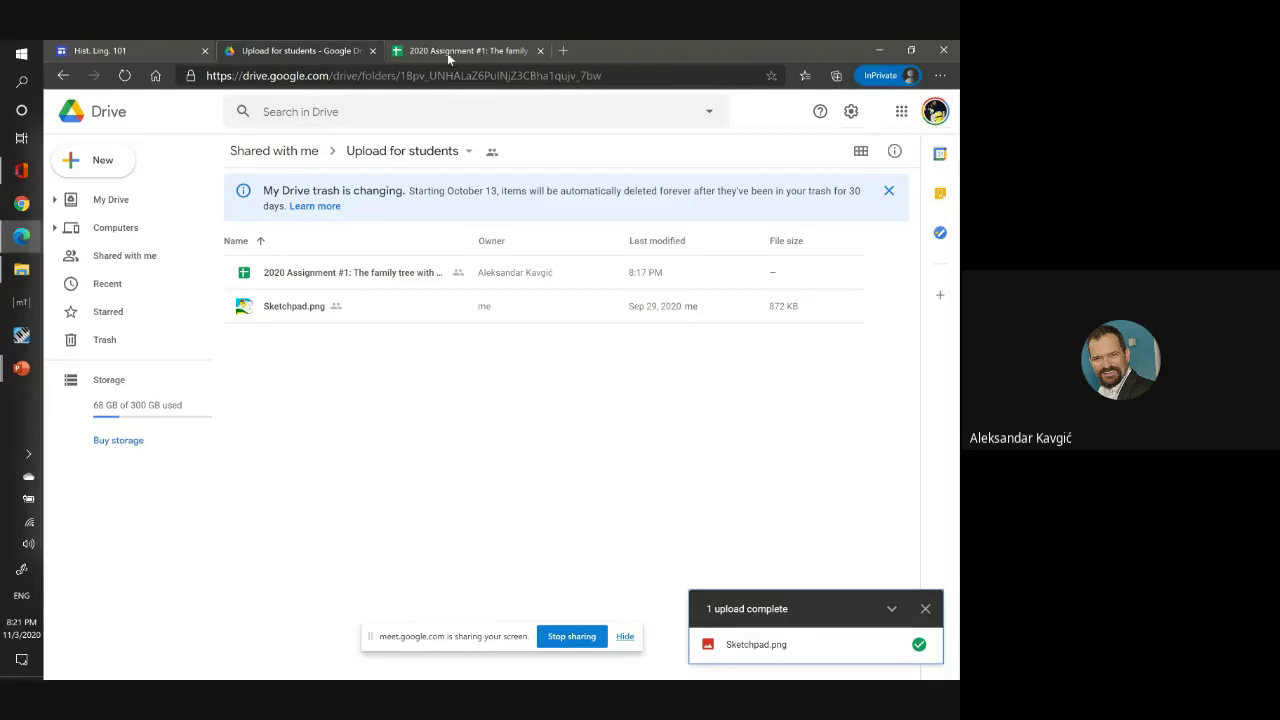
pyautogui.hotkey('alt', 'Tab')
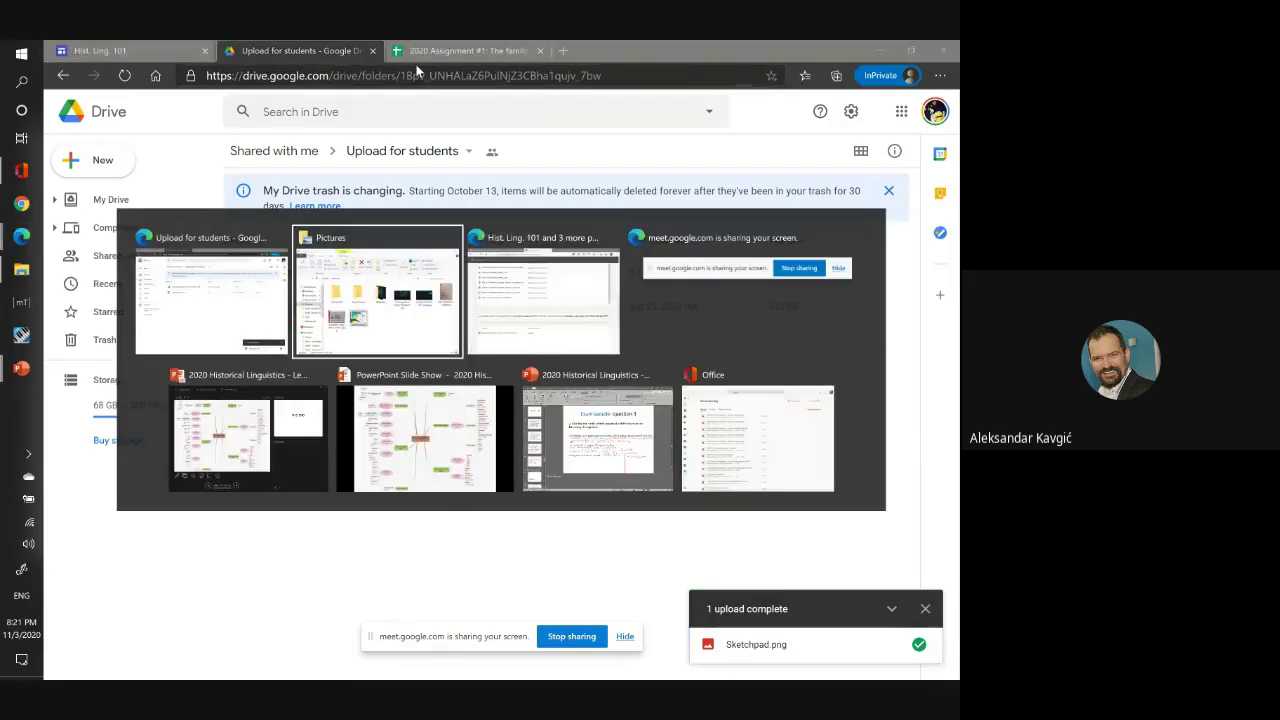
pyautogui.hotkey('alt', 'Tab')
pyautogui.hotkey('alt', 'Tab')
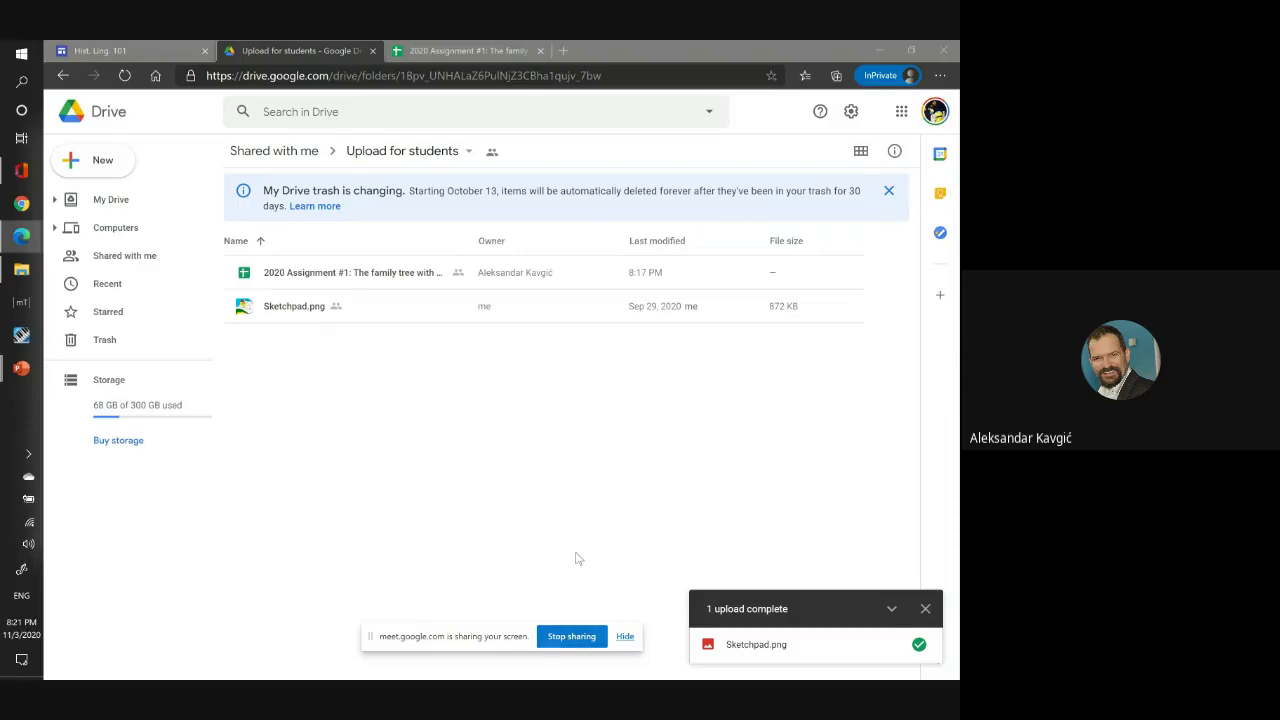
pyautogui.hotkey('alt', 'Tab')
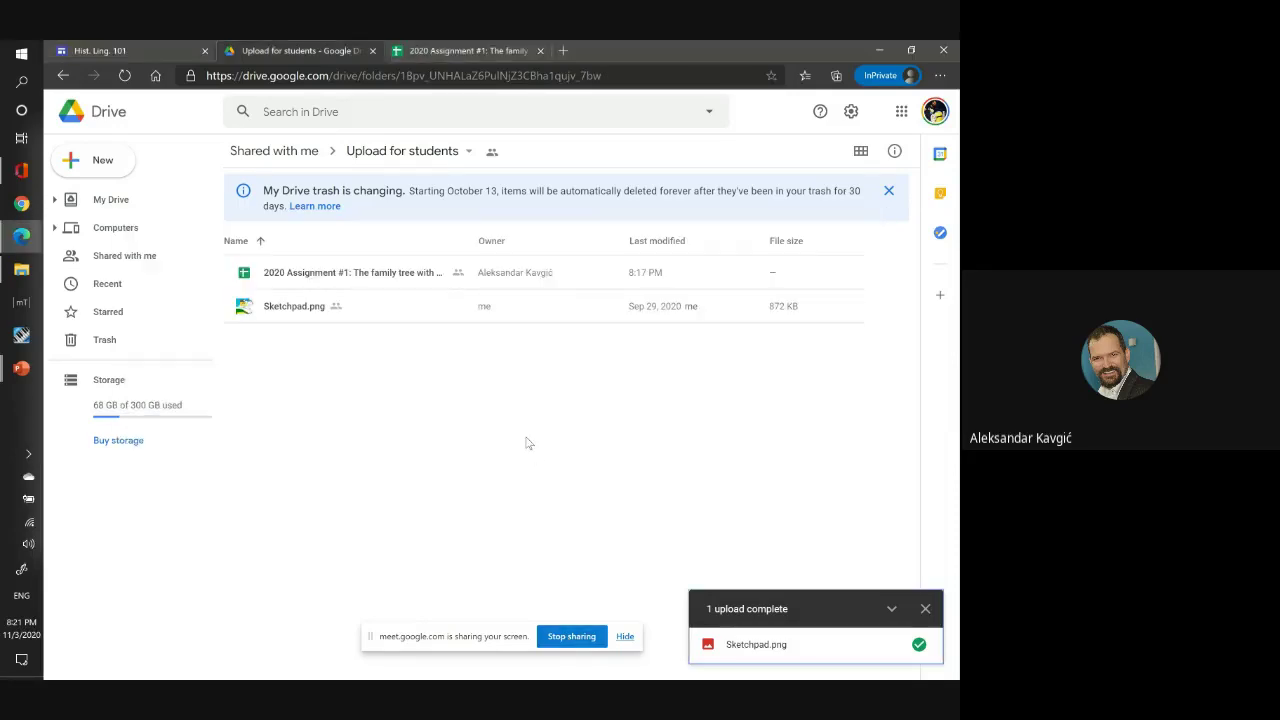
pyautogui.hotkey('alt', 'Tab')
pyautogui.hotkey('alt', 'Tab')
pyautogui.hotkey('alt', 'Tab')
pyautogui.hotkey('alt', 'Tab')
pyautogui.hotkey('alt', 'Tab')
pyautogui.hotkey('alt', 'Tab')
pyautogui.hotkey('alt', 'Tab')
pyautogui.hotkey('alt', 'Tab')
pyautogui.hotkey('alt', 'Tab')
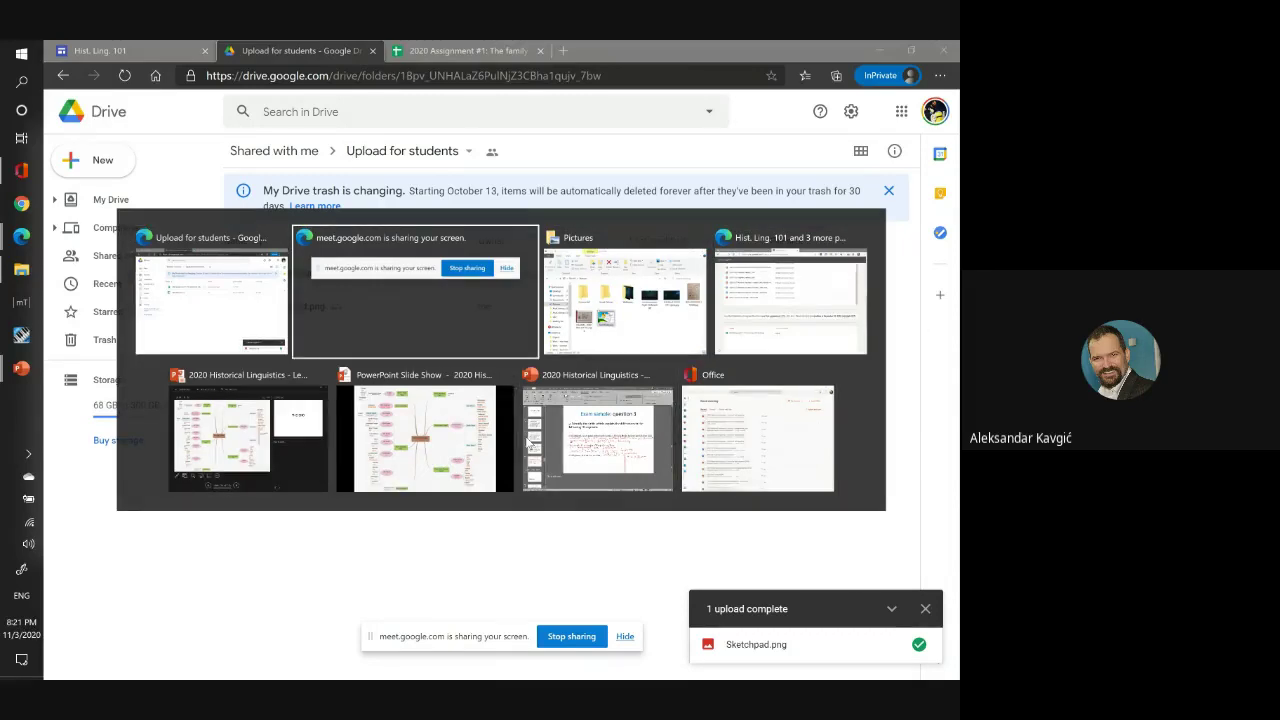
pyautogui.hotkey('alt', 'Tab')
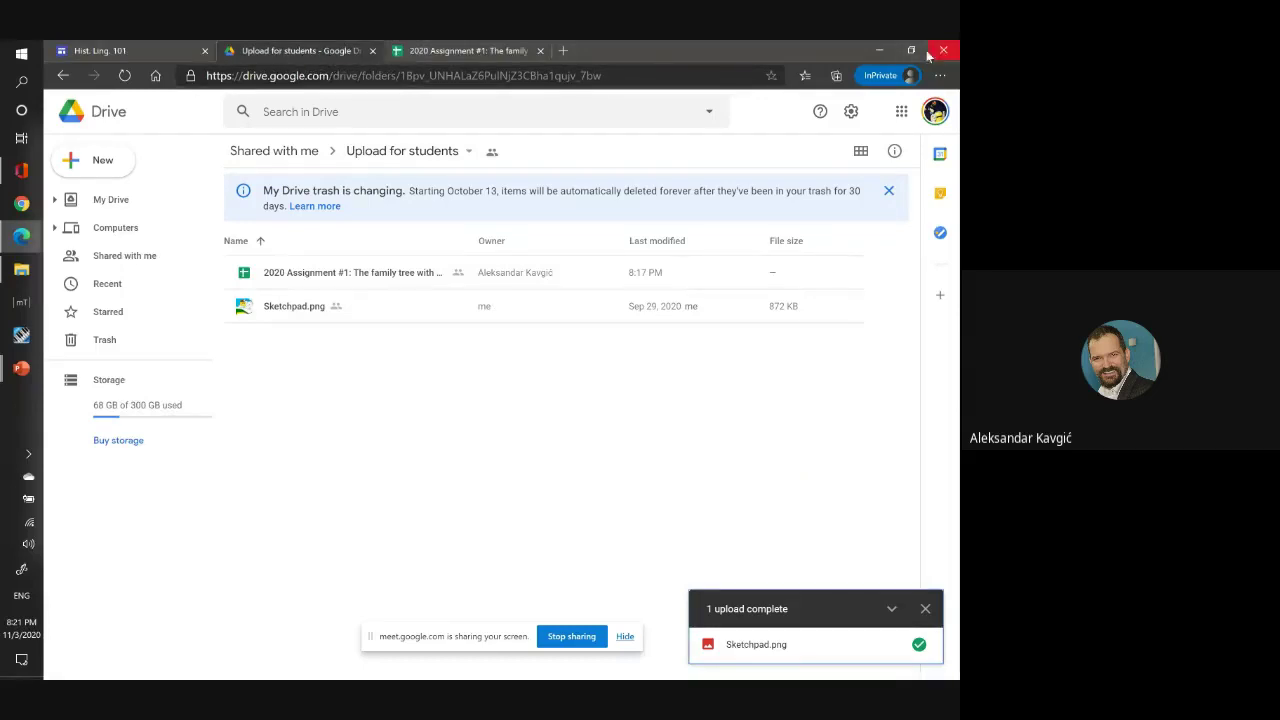
# Close the Drive browser window and stop sharing the screen in the Meet call.
pyautogui.click(940, 48)
pyautogui.click(551, 107)
pyautogui.click(305, 50)
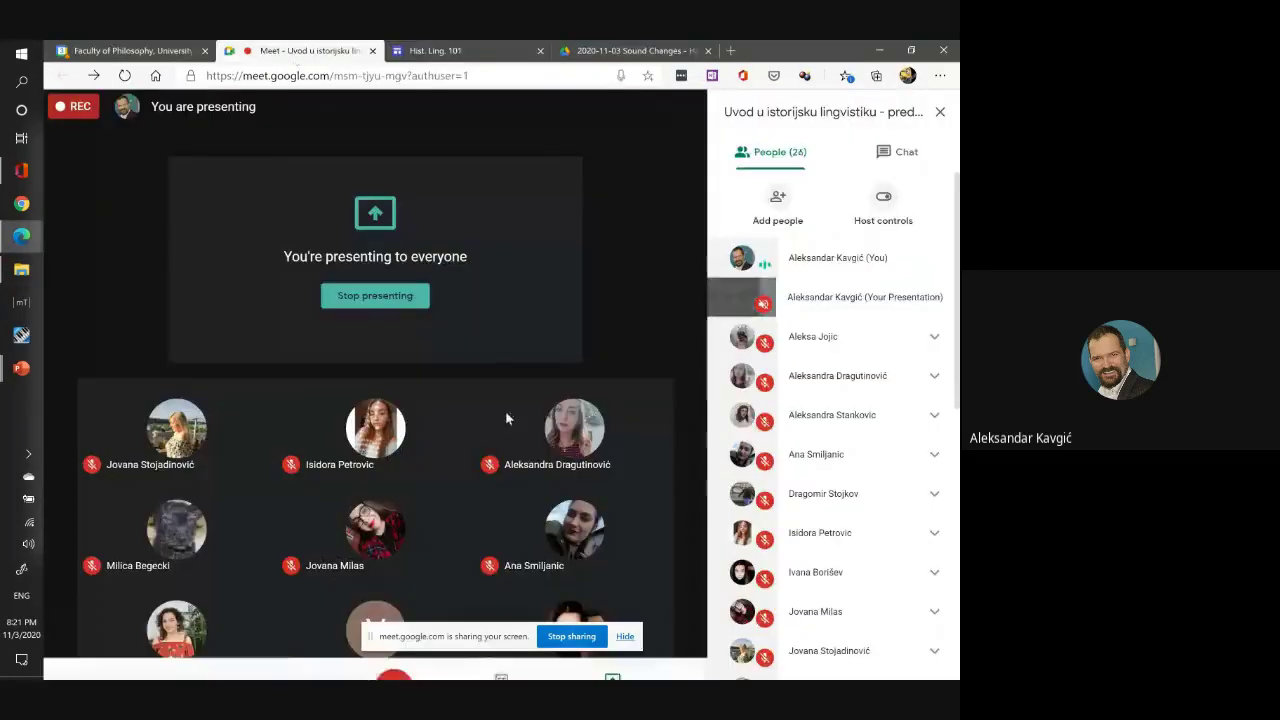
pyautogui.click(558, 636)
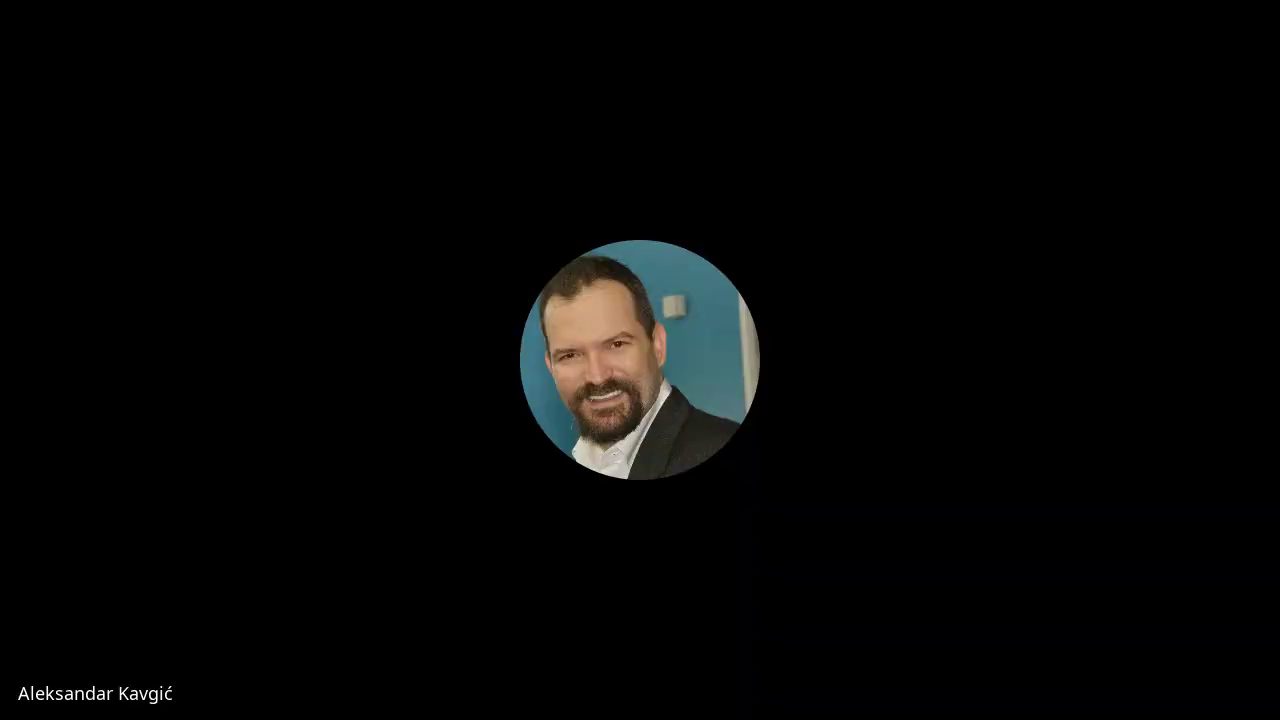